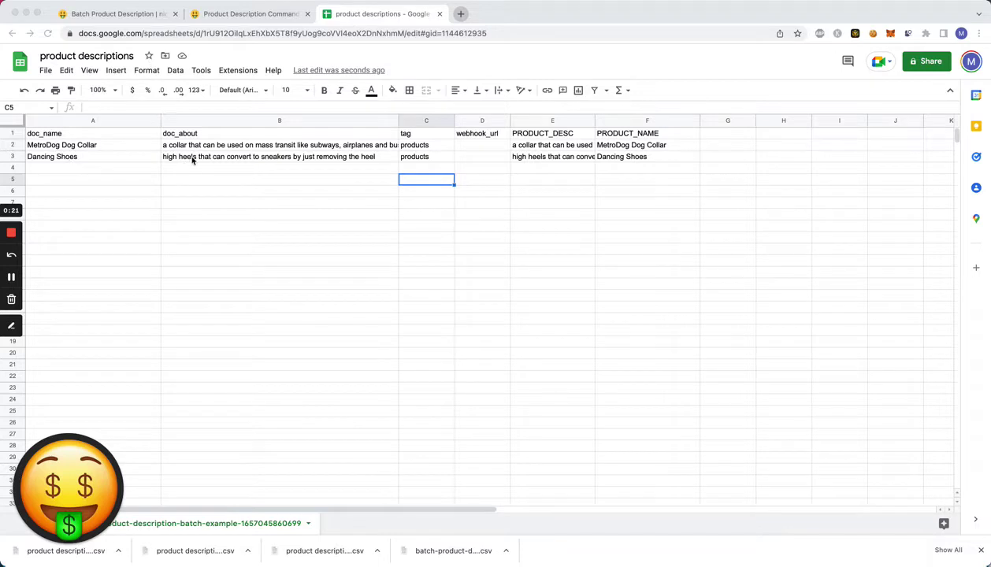
Step: Switch from the product sheet back to the Batch Product Description document in Nichesss
left_click(111, 14)
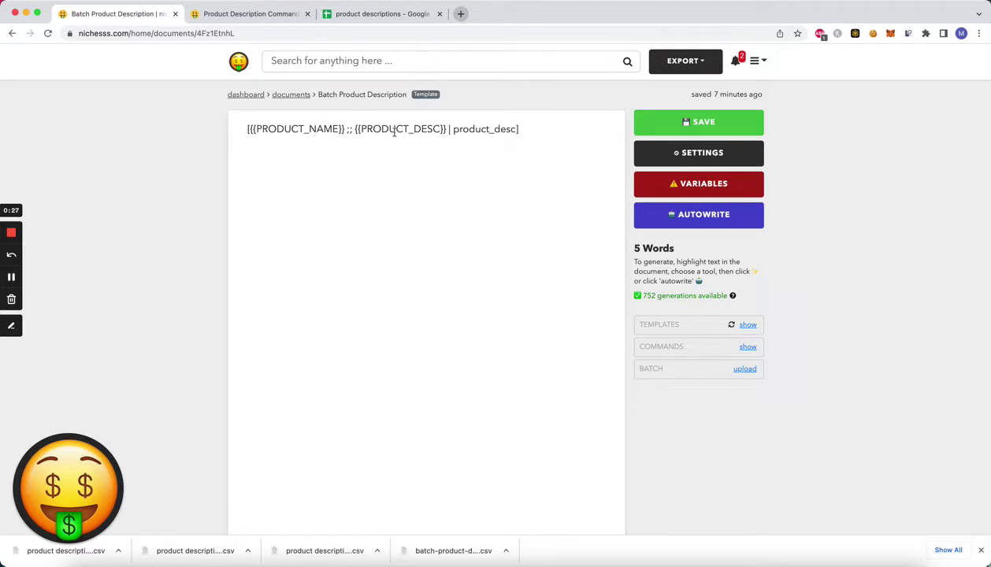
Step: Look over the product_desc command help page, then return to the template document
left_click(230, 17)
scroll(402, 317, "down", 3)
scroll(438, 270, "down", 1)
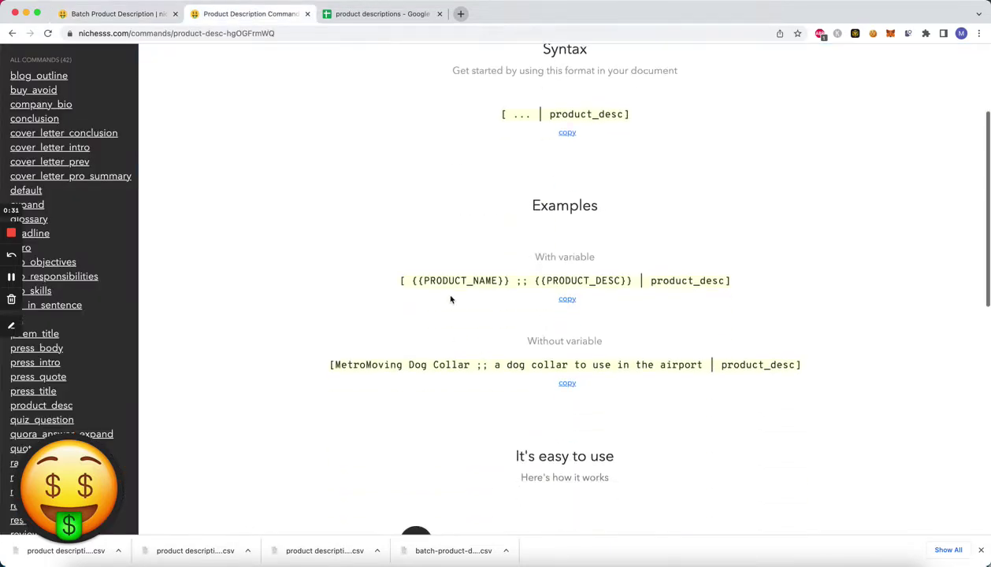
scroll(432, 274, "up", 4)
scroll(432, 274, "down", 3)
scroll(438, 281, "down", 1)
scroll(456, 326, "up", 3)
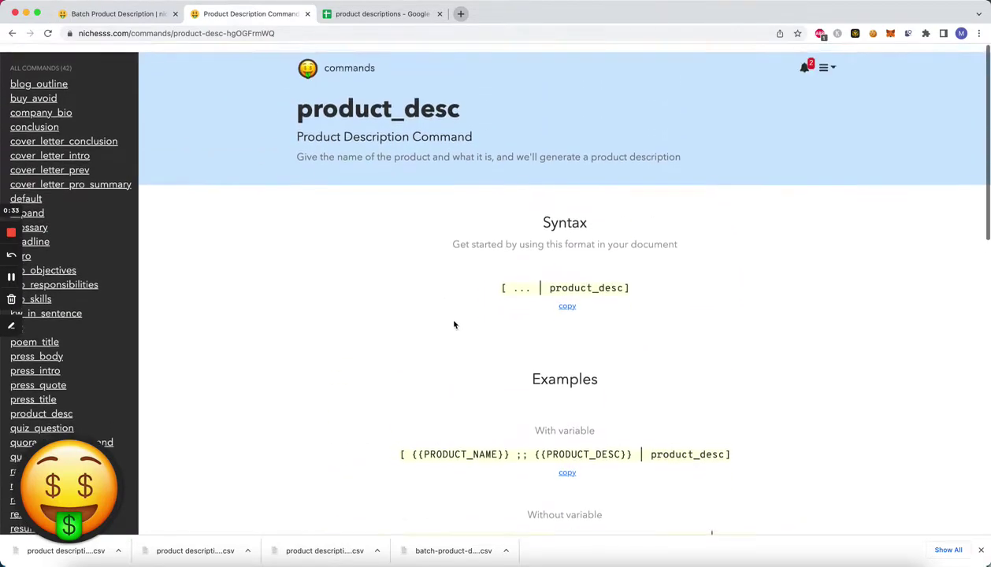
left_click(154, 16)
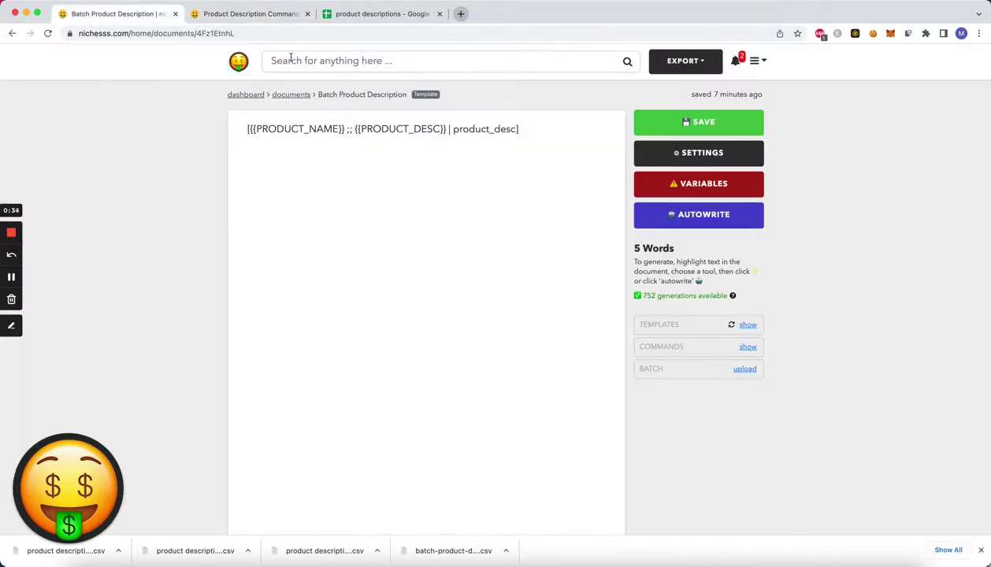
Step: Search the AI commands list for 'product' and open the Product Description Command
left_click(747, 346)
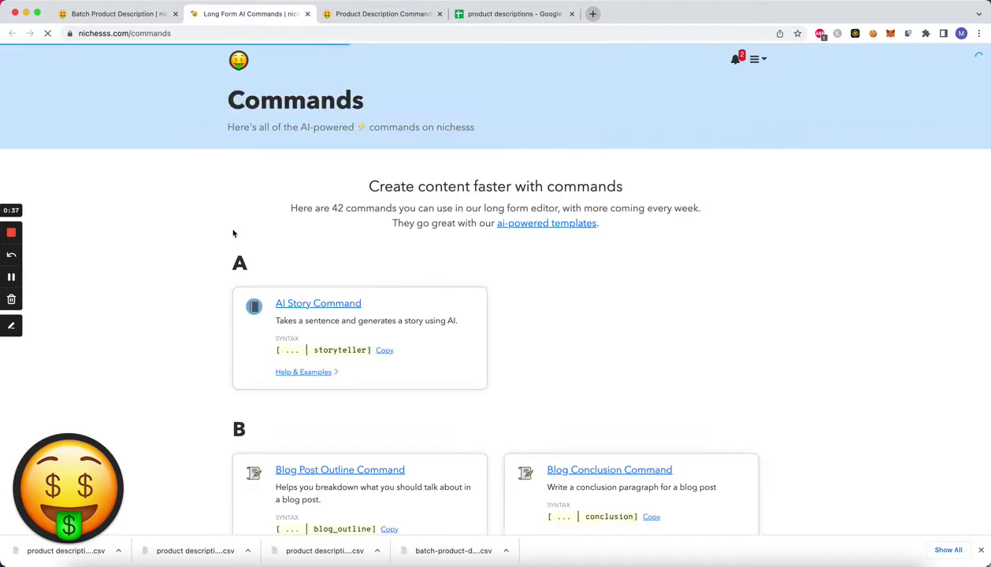
key("super+f")
type("product")
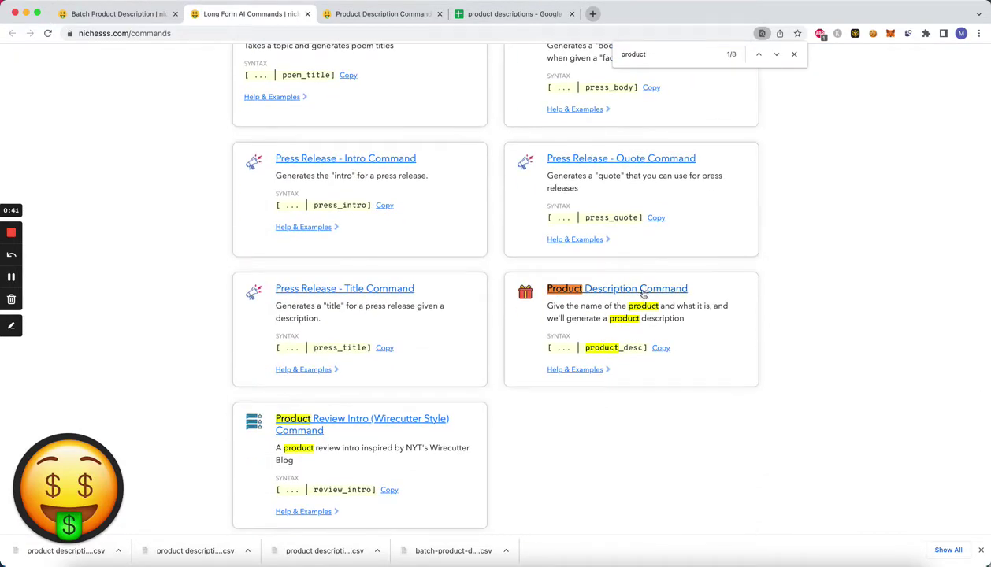
left_click(631, 289)
scroll(472, 339, "down", 3)
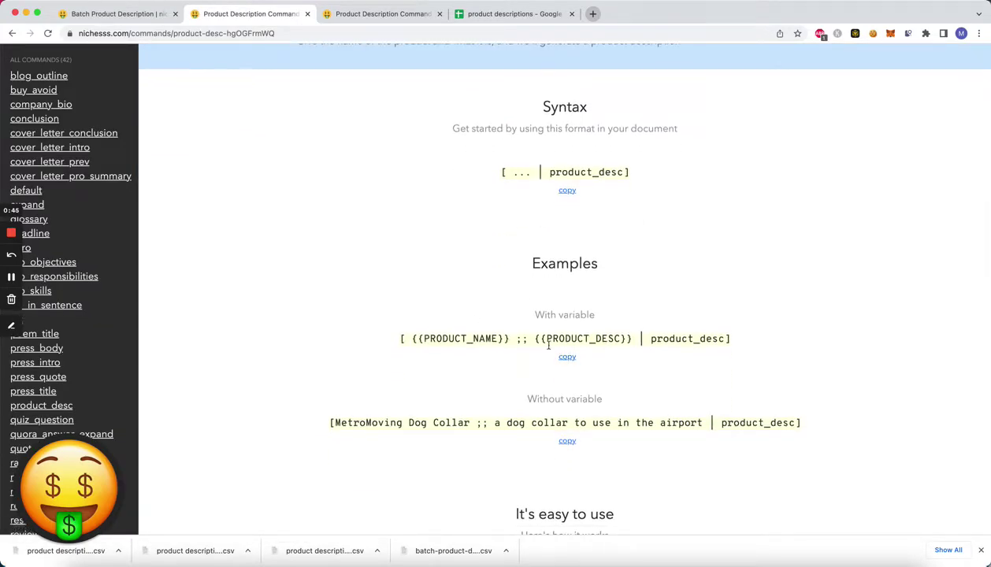
Step: Copy the 'With variable' product_desc example and paste it over the template line
left_click(566, 357)
left_click(104, 14)
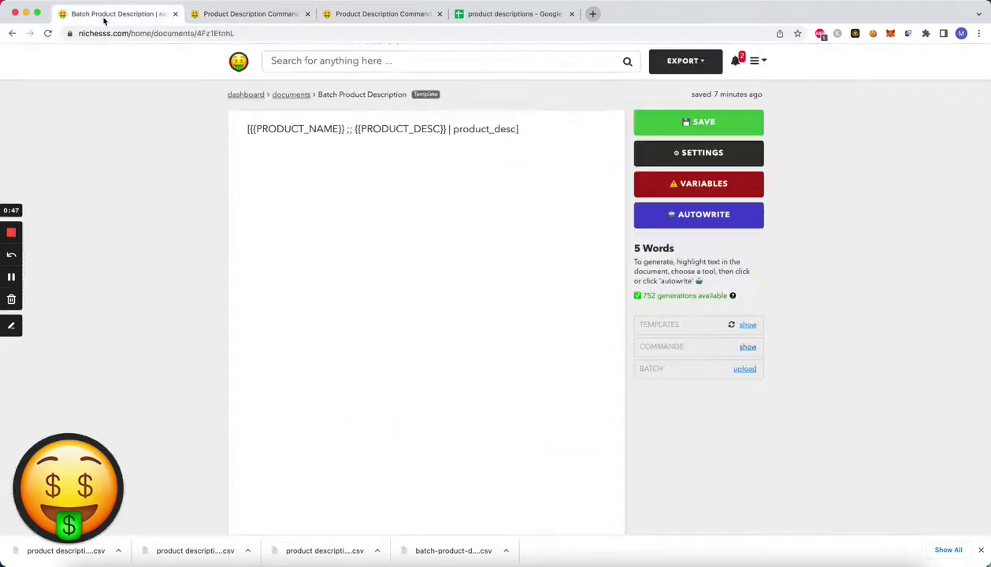
left_click_drag(243, 128, 520, 131)
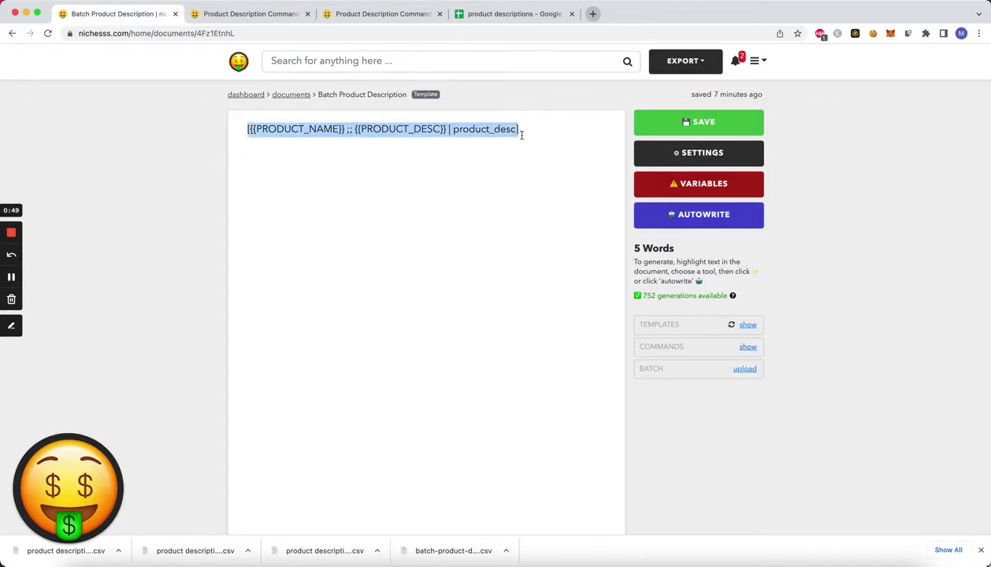
type("[ {{PRODUCT_NAME}} ;; {{PRODUCT_DESC}} | product_desc]")
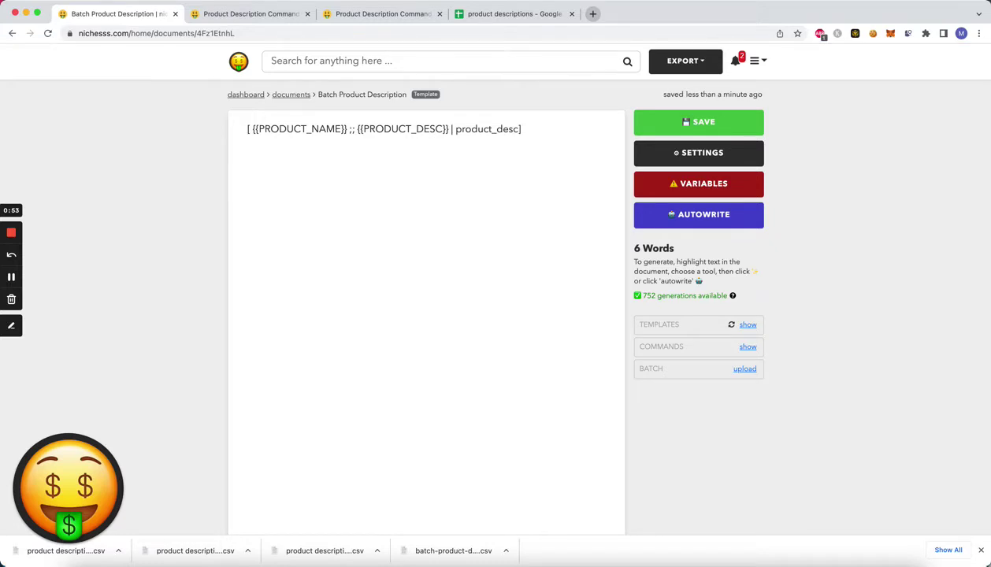
left_click(516, 128)
Step: Read the product_desc page's 'It's easy to use' steps, then return to the template
left_click(252, 17)
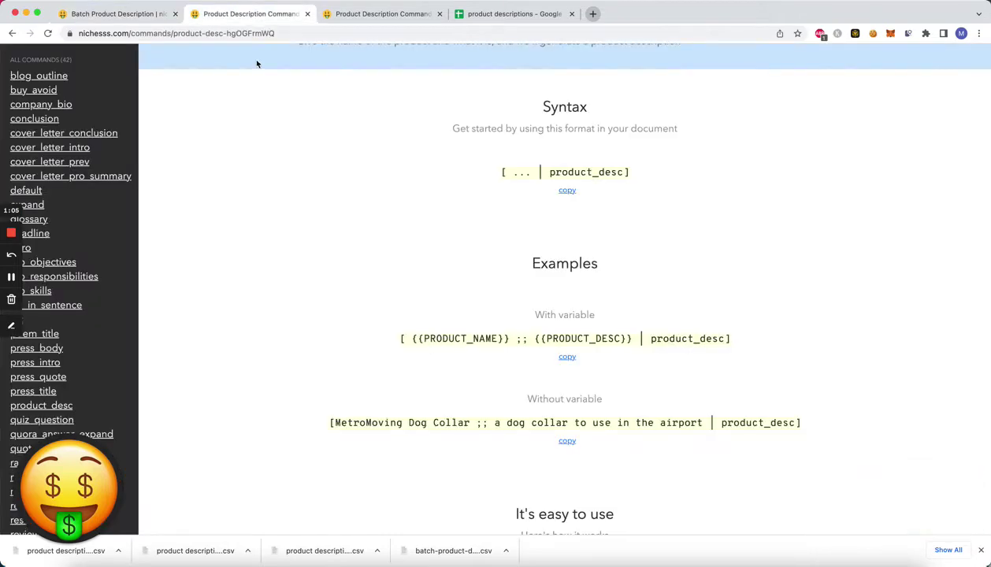
scroll(317, 317, "down", 2)
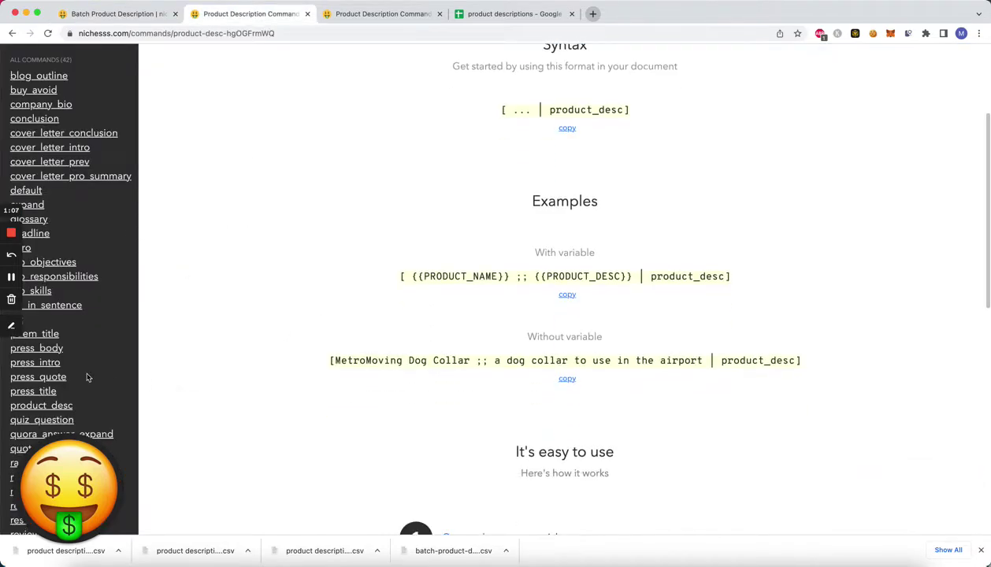
scroll(88, 378, "down", 1)
scroll(87, 378, "down", 4)
scroll(85, 378, "down", 1)
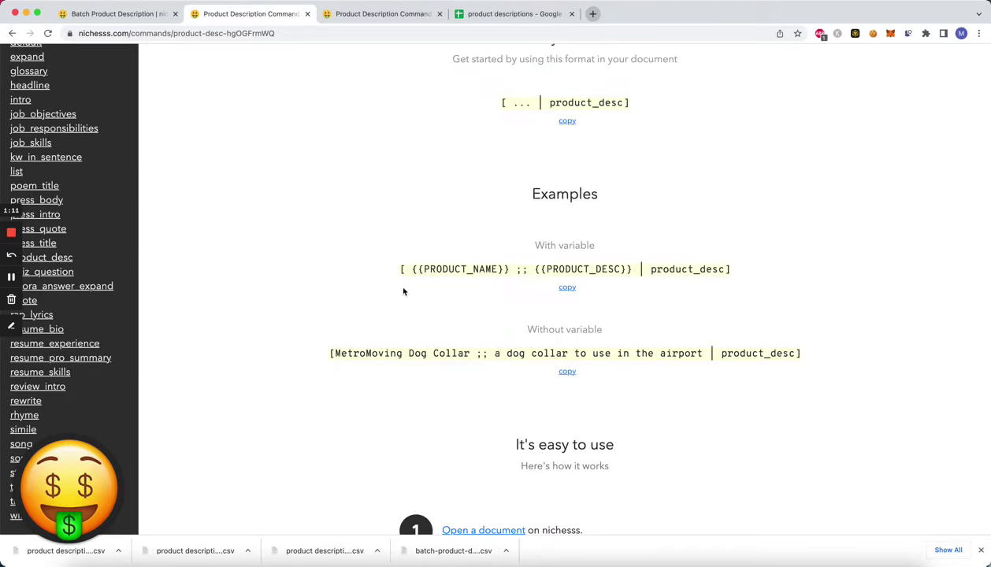
scroll(396, 282, "down", 4)
scroll(405, 289, "down", 1)
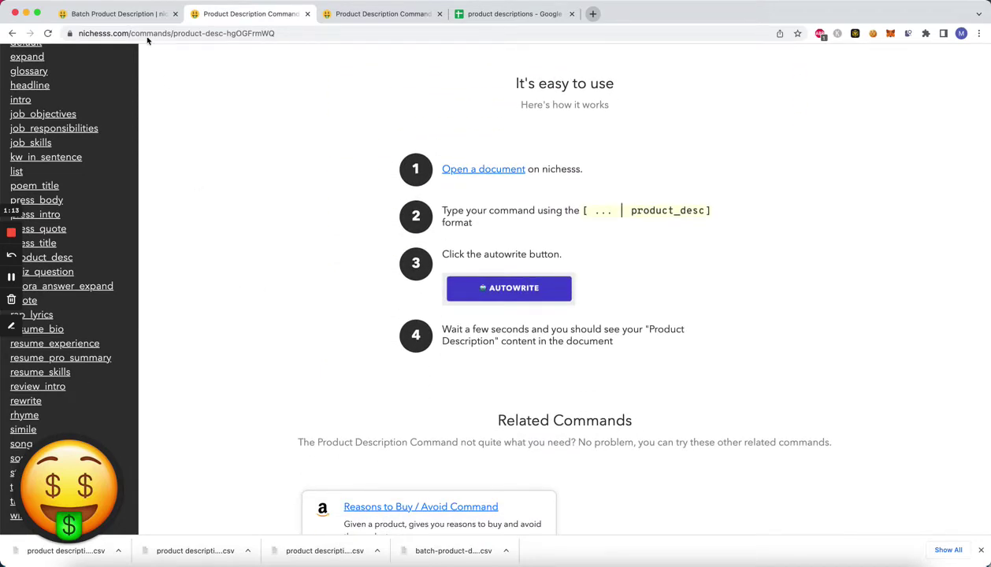
left_click(127, 17)
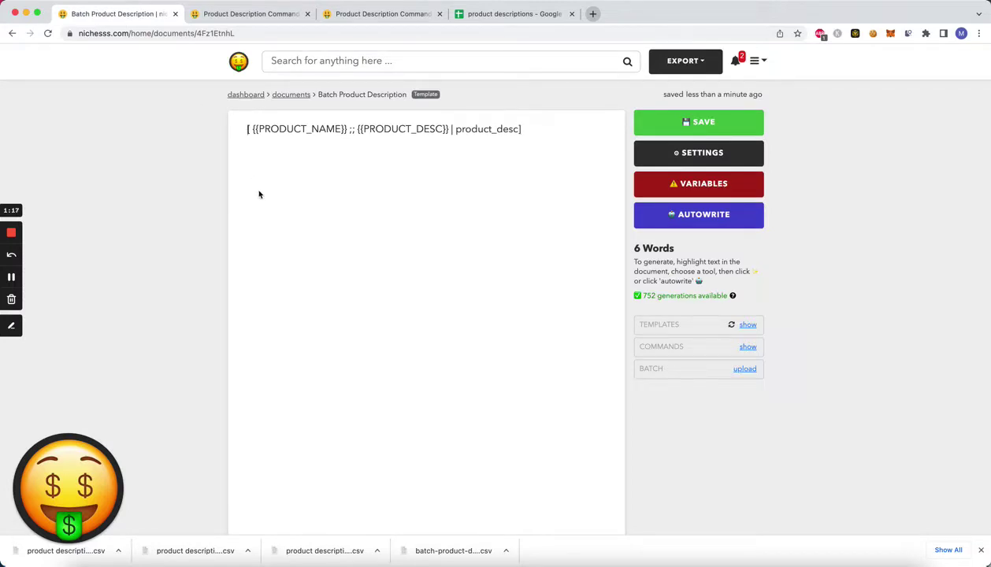
Step: Add a {{PRODUCT_NAME}} line above the product_desc command in the template
key("Return")
key("Up")
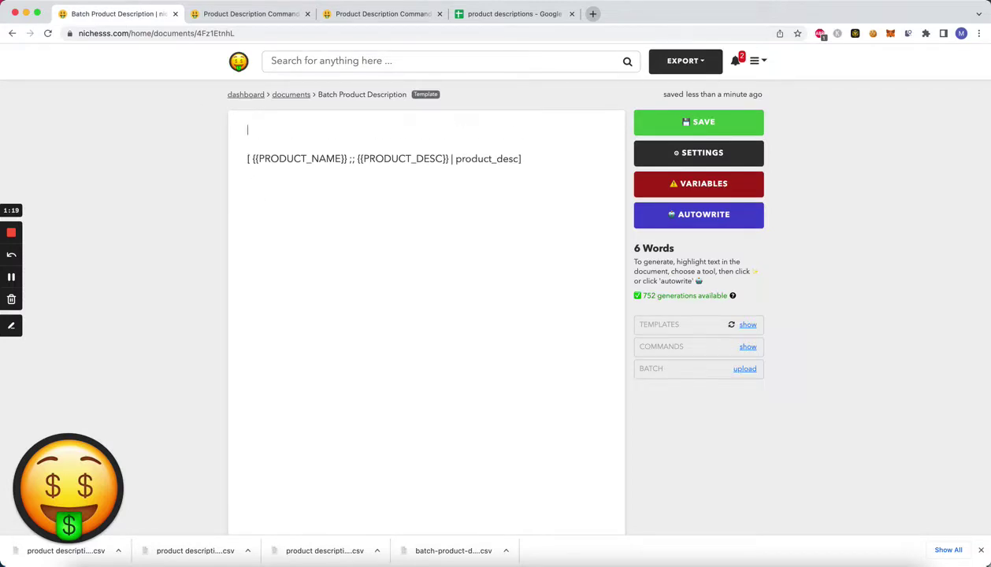
type("{{PRO")
key("BackSpace")
type("DUCT_NAME")
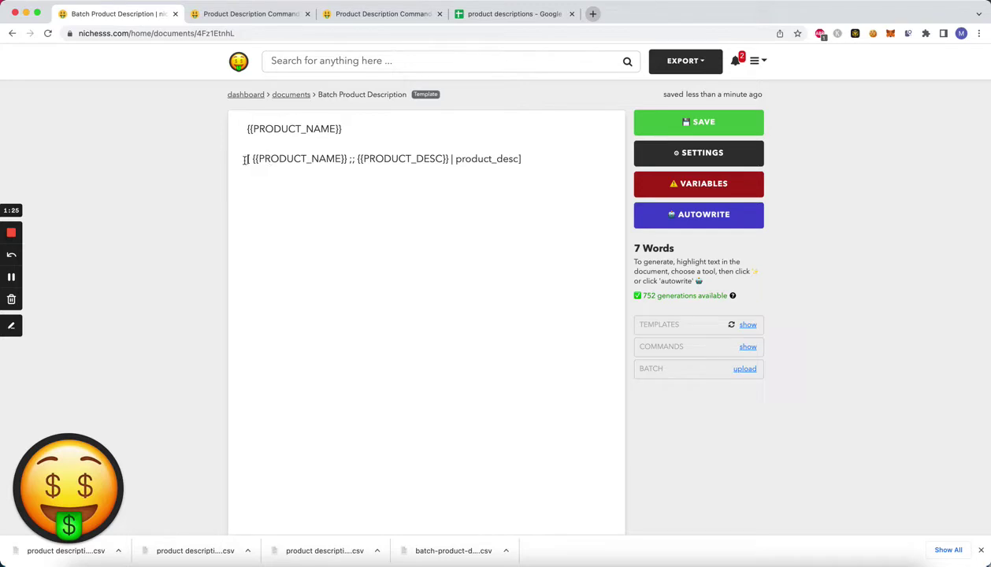
Step: Save the template and check the Batch upload options with their example CSV
left_click_drag(244, 158, 531, 158)
left_click(540, 159)
key("ctrl+s")
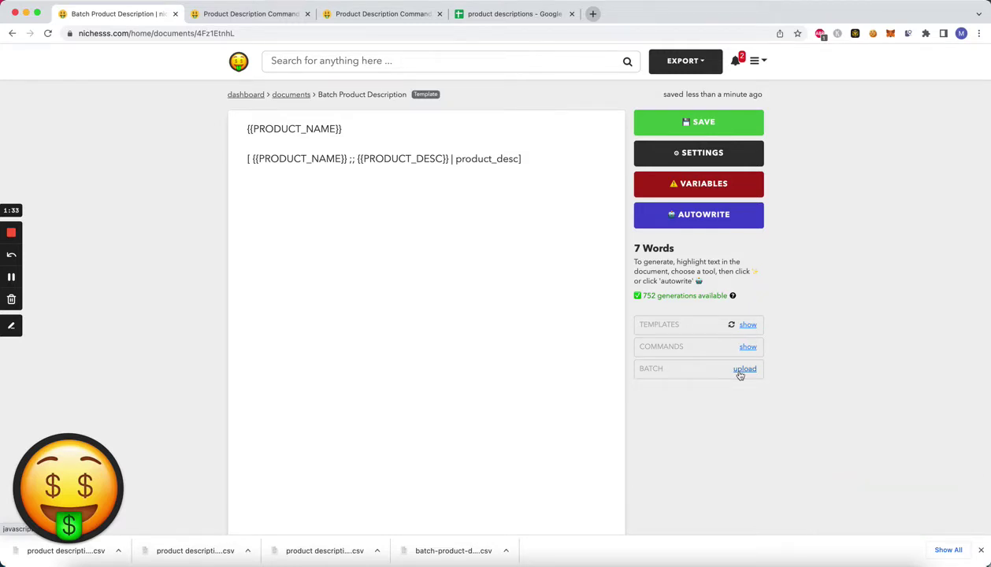
left_click(744, 369)
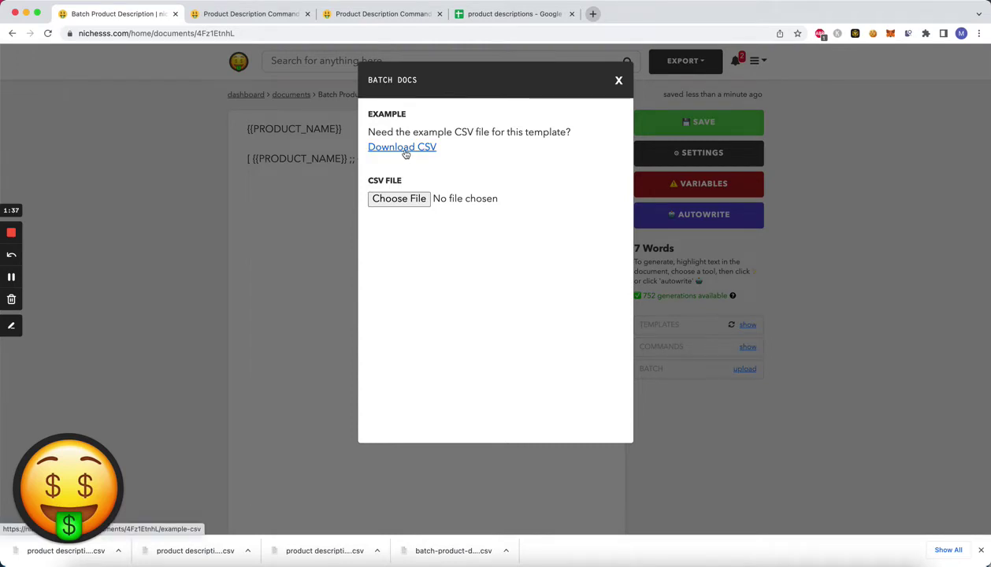
left_click(514, 15)
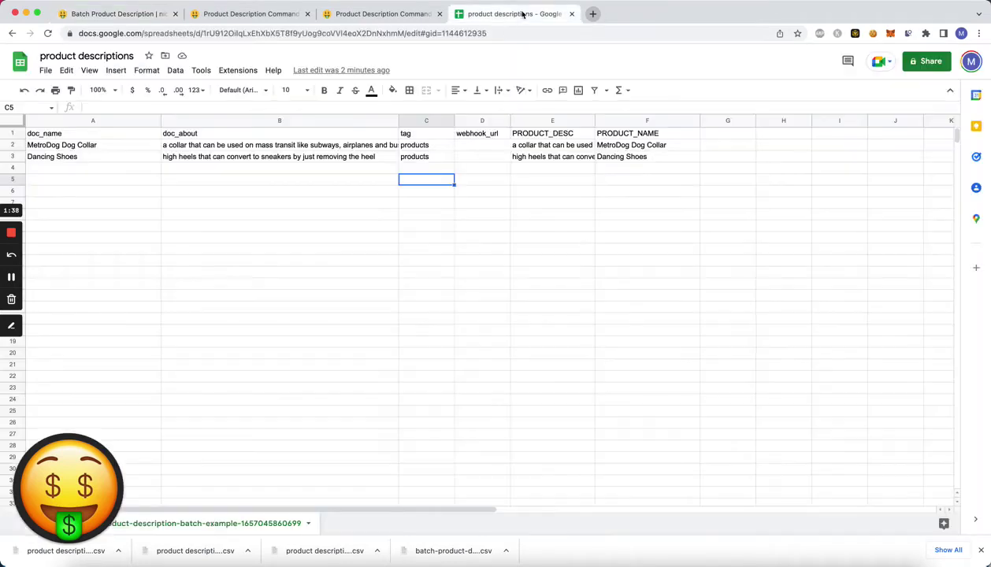
Step: Check the PRODUCT_DESC and PRODUCT_NAME columns, confirming E2 copies the product description
left_click(82, 146)
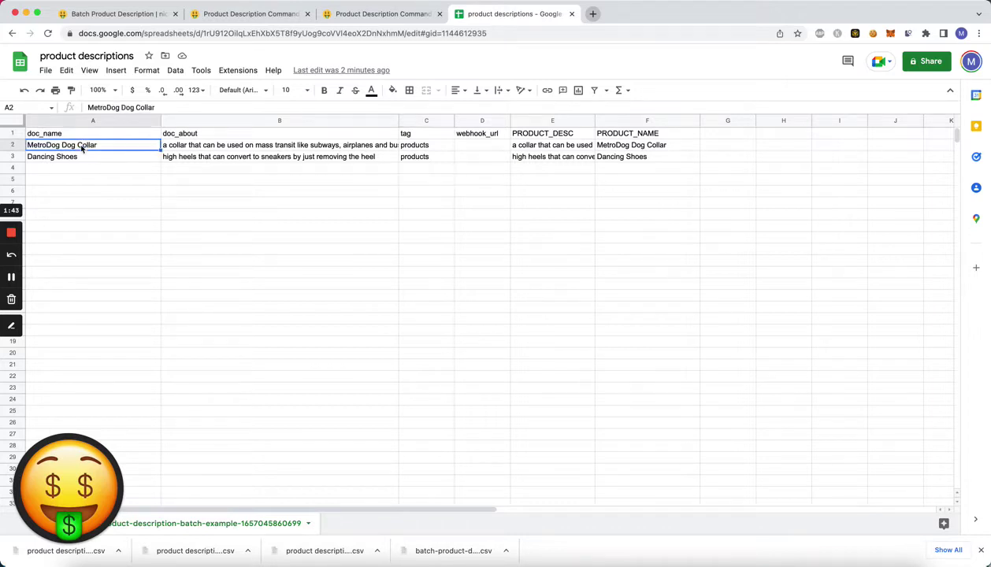
left_click(219, 149)
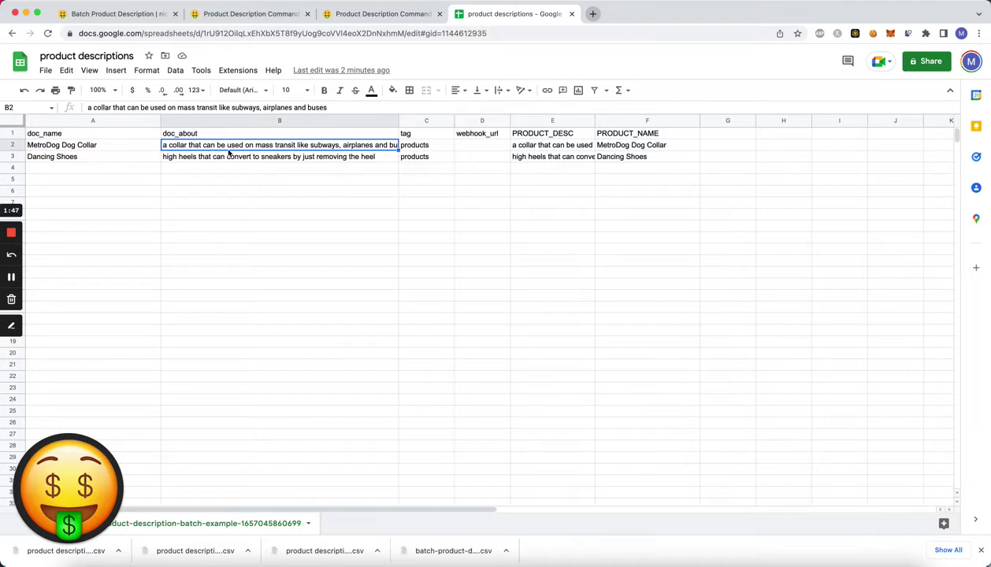
left_click(572, 136)
left_click(623, 136)
left_click(565, 136)
left_click(632, 137)
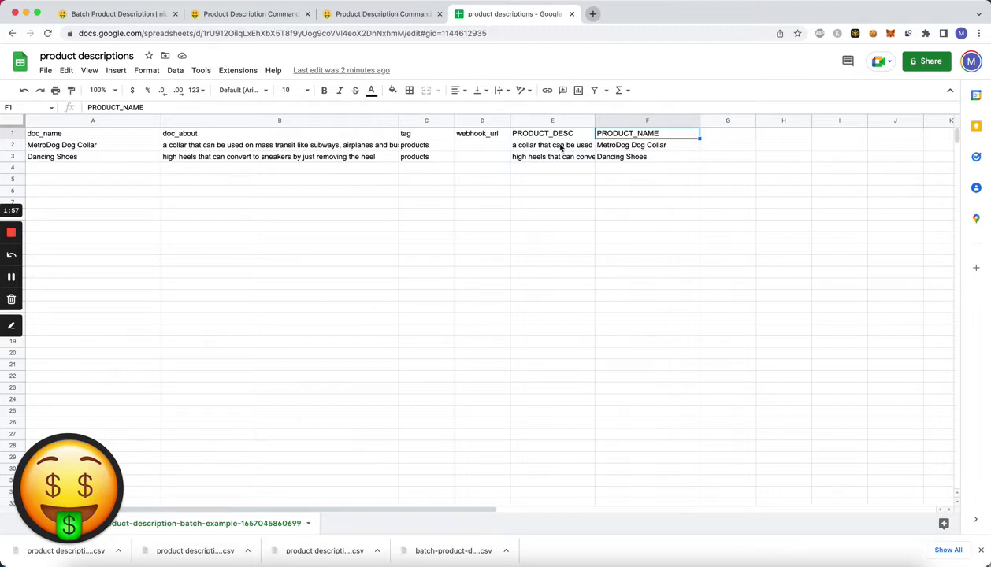
key("Left")
key("Down")
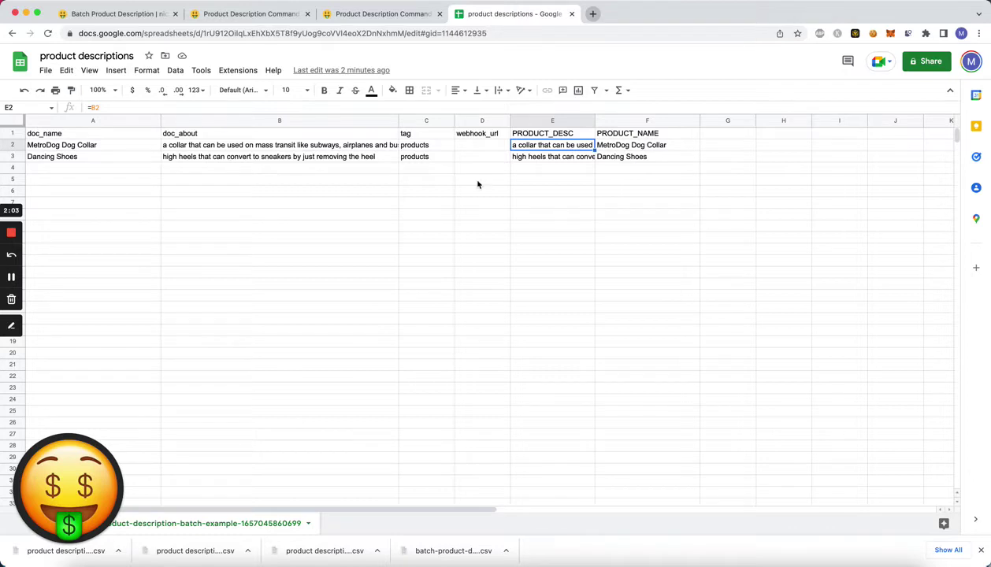
Step: Upload the downloaded product CSV in Batch Docs and create the documents
left_click(116, 14)
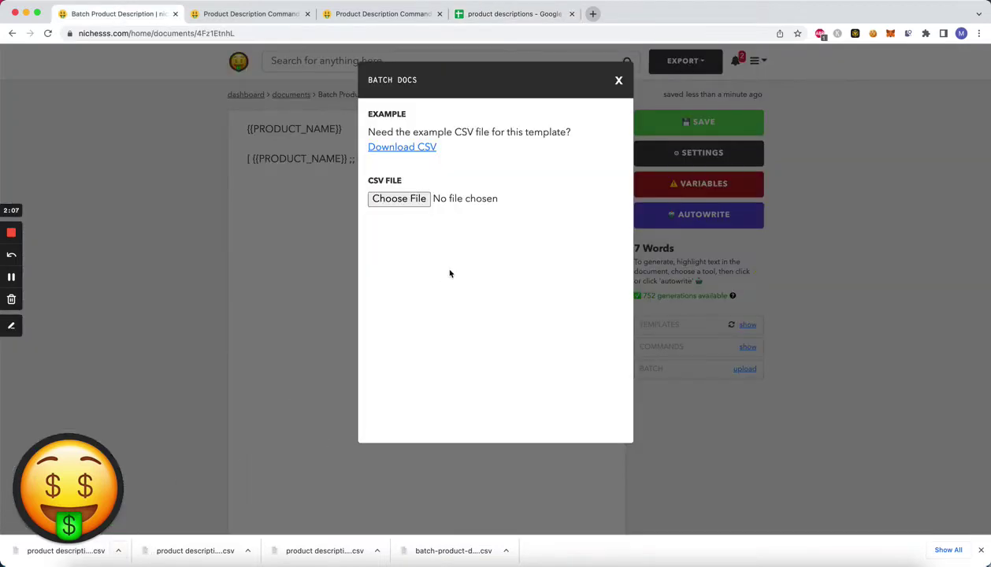
left_click_drag(91, 452, 86, 395)
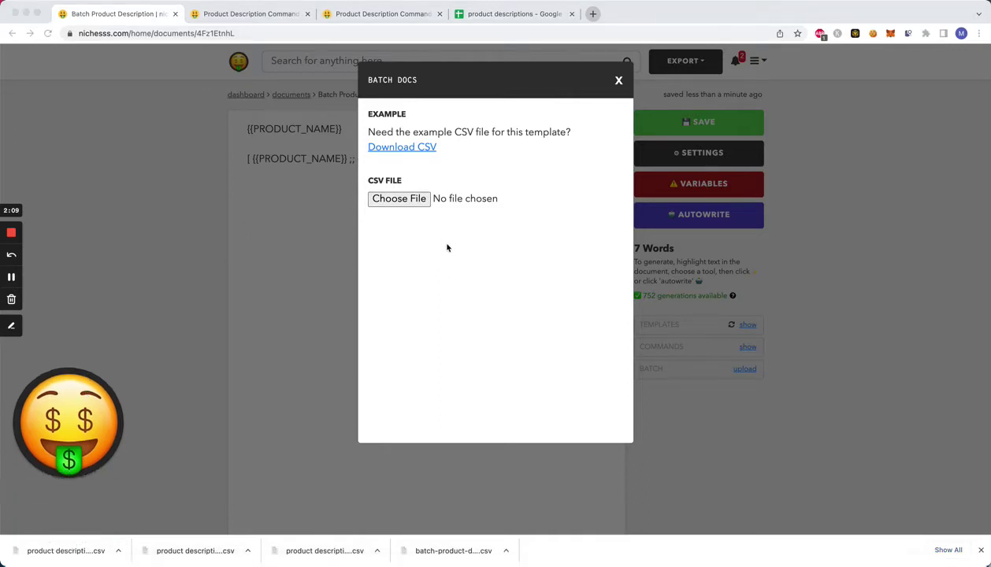
left_click(75, 558)
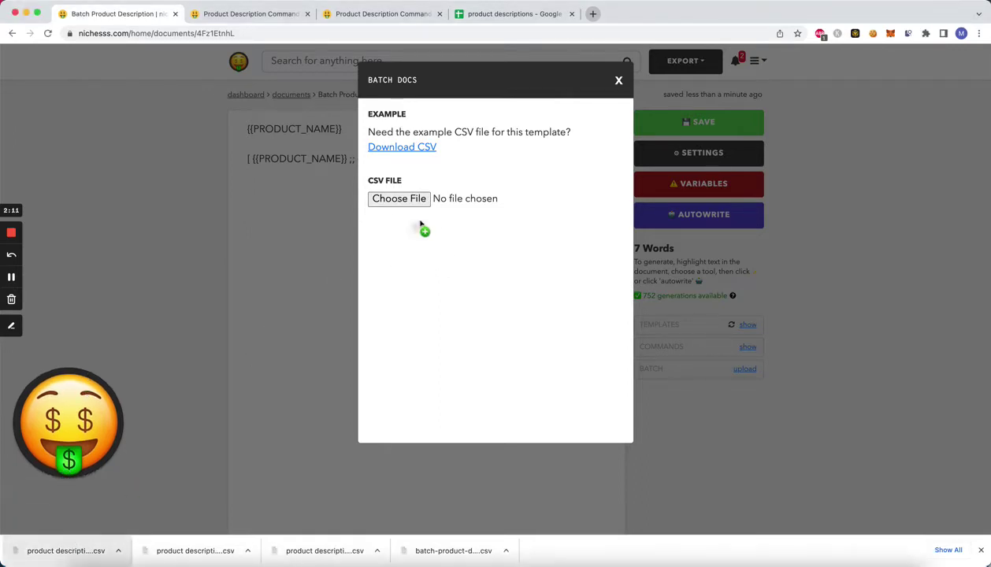
left_click_drag(75, 558, 421, 199)
left_click(490, 390)
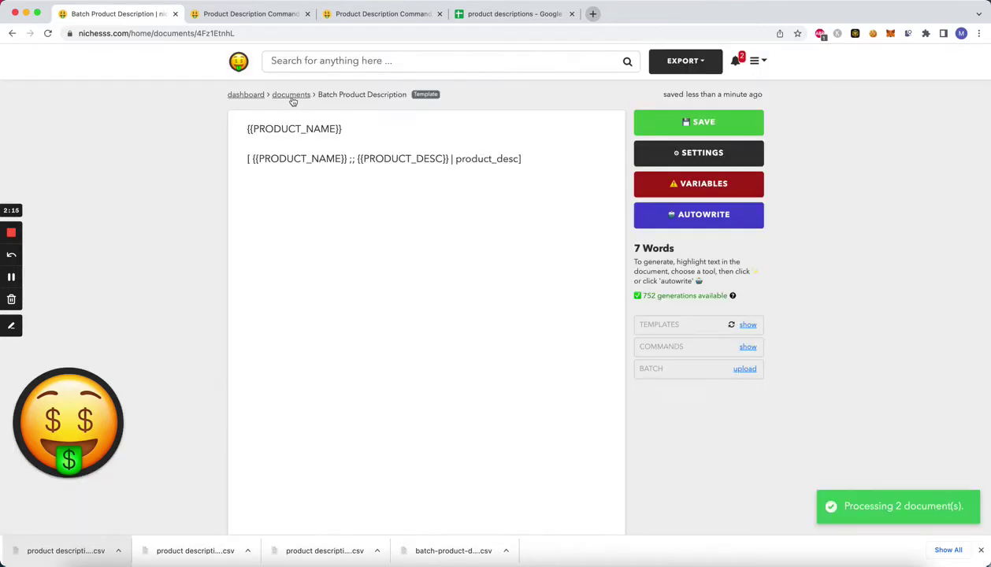
Step: Confirm in the document queue that MetroDog Dog Collar and Dancing Shoes succeeded
left_click(291, 95)
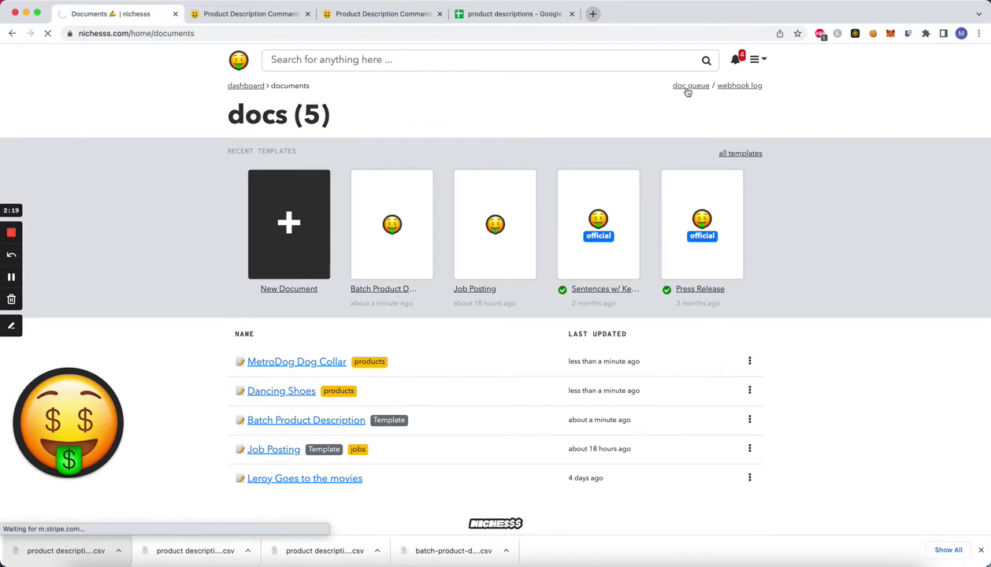
left_click(687, 87)
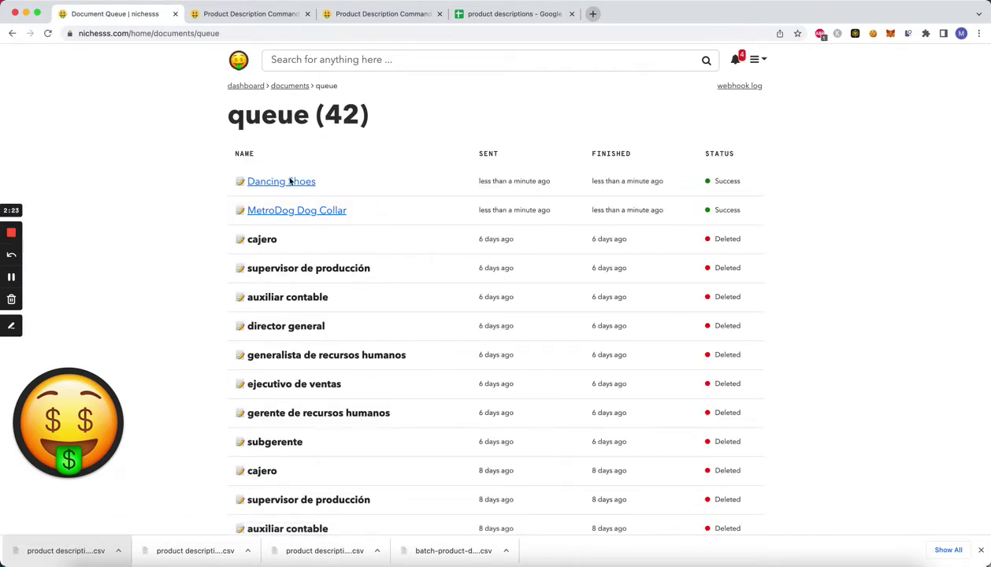
left_click(292, 85)
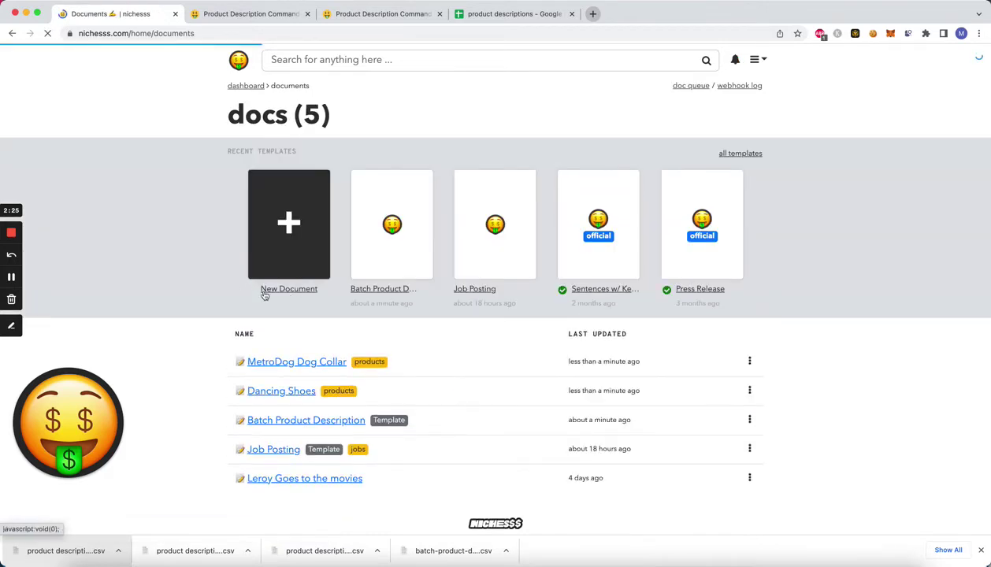
left_click(299, 364)
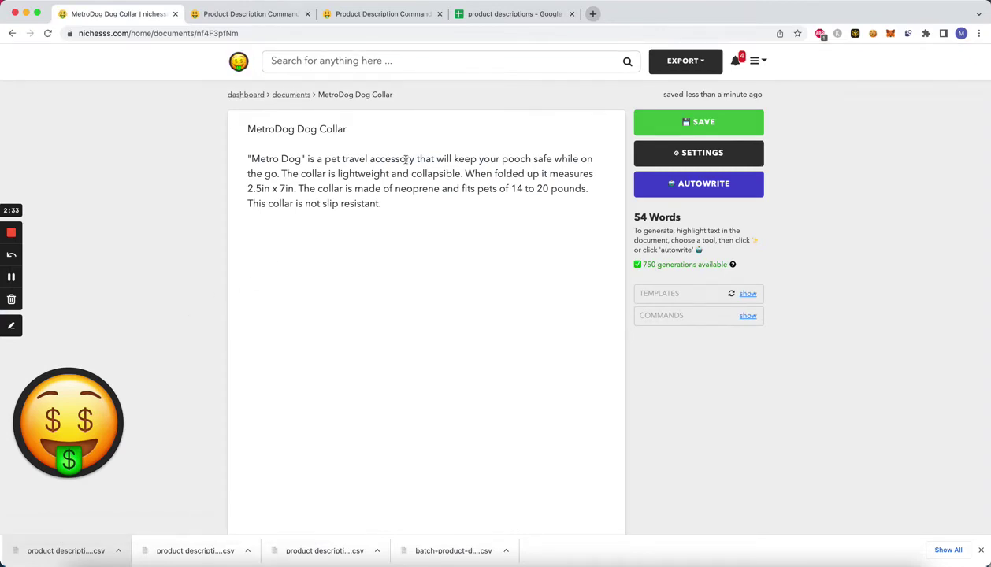
left_click_drag(452, 200, 309, 159)
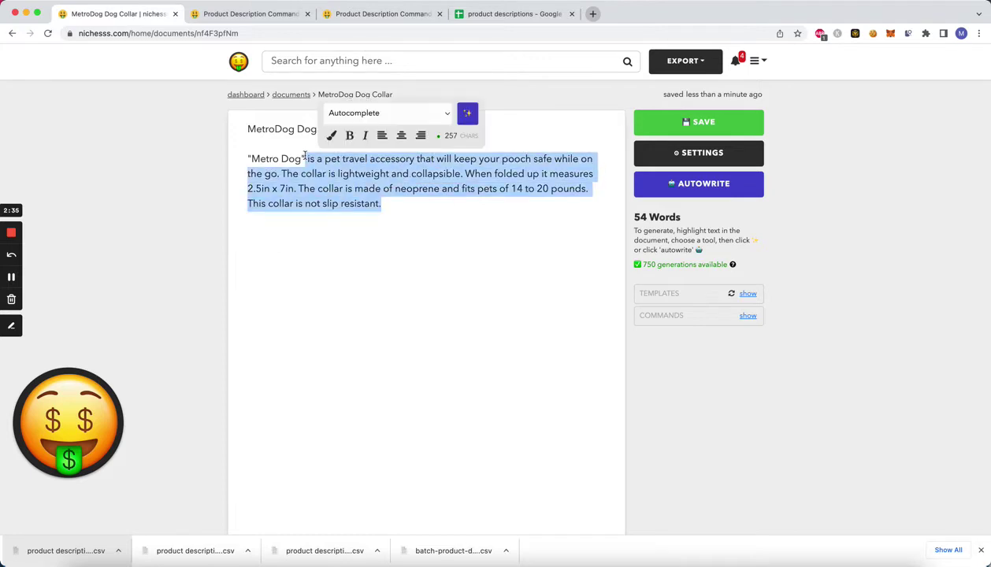
left_click(300, 156)
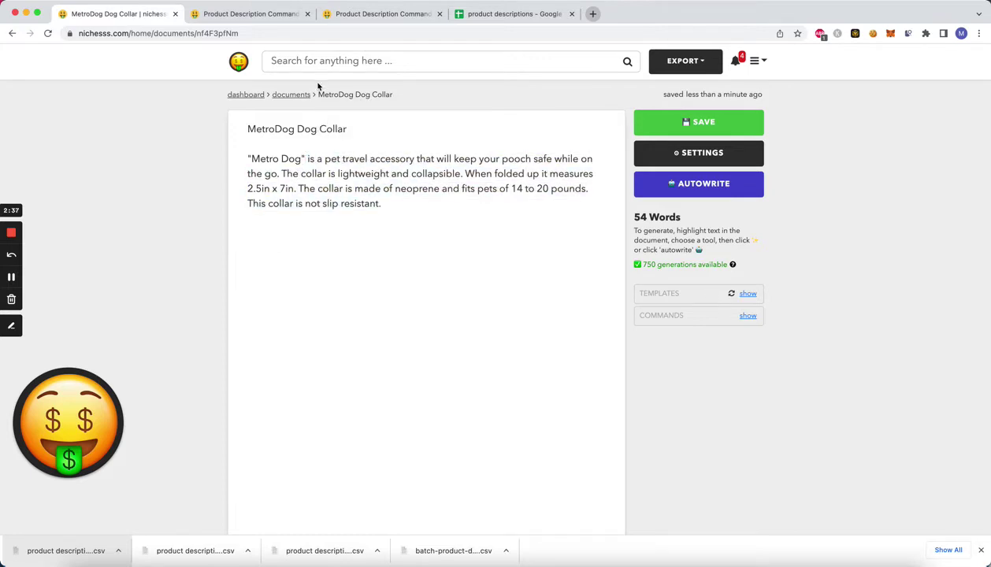
left_click(292, 95)
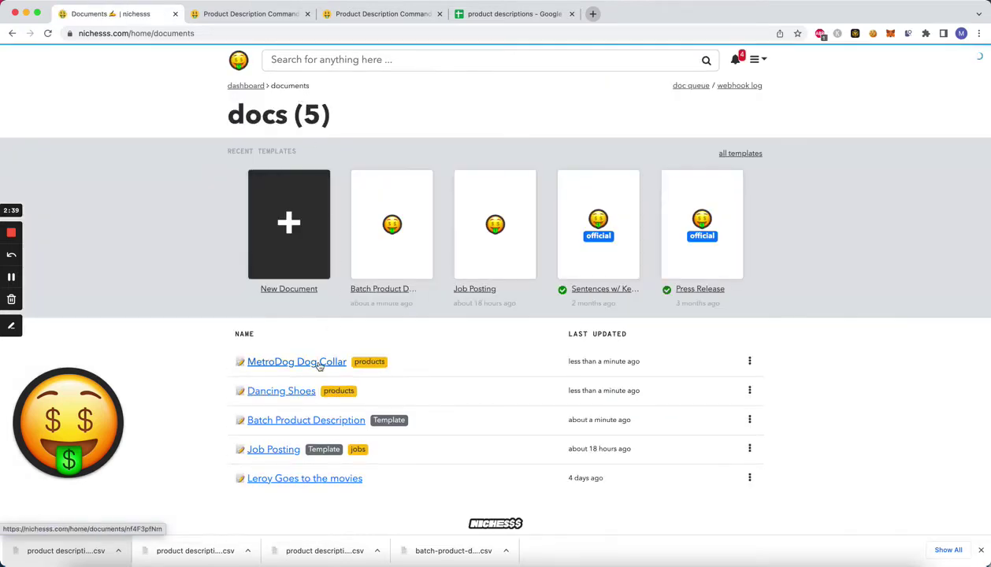
left_click(296, 397)
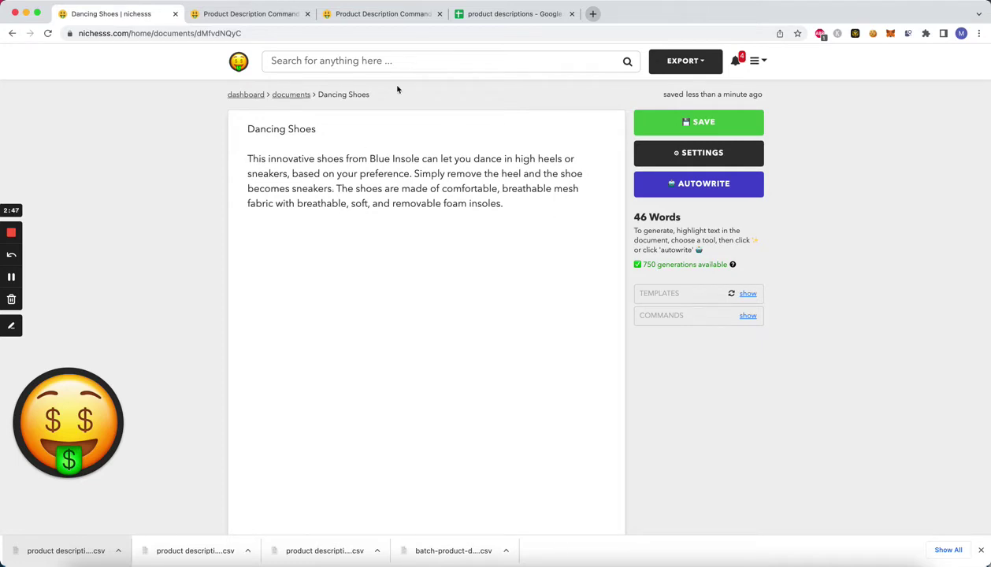
left_click(291, 96)
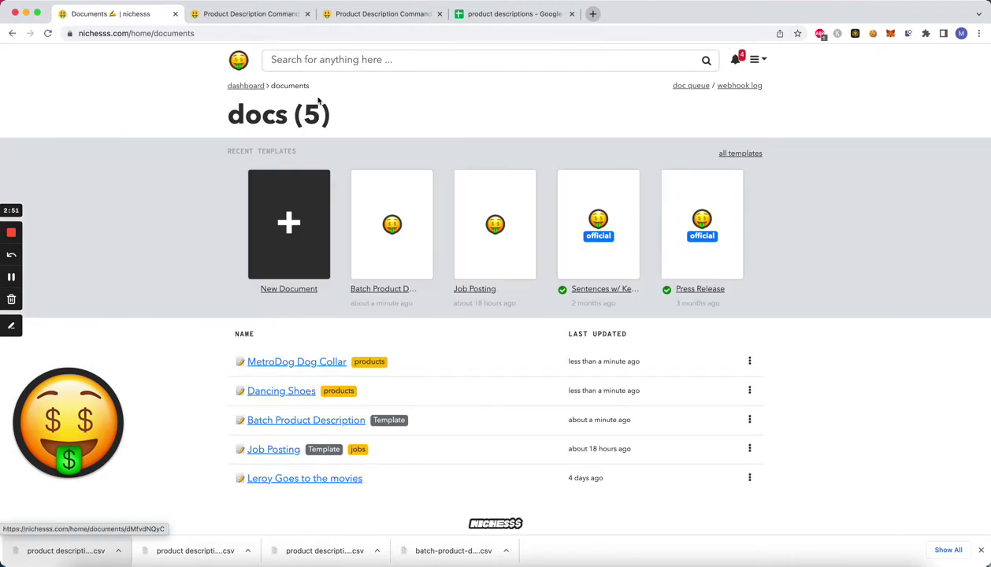
Step: Add a PRODUCT_ID header in G1 with IDs 455 and 338 below it
left_click(476, 15)
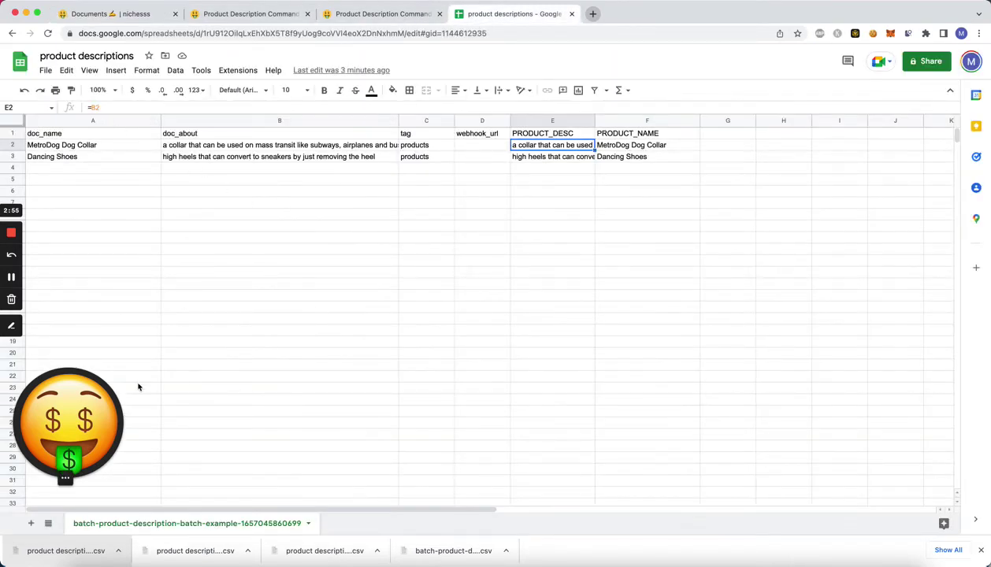
double_click(714, 135)
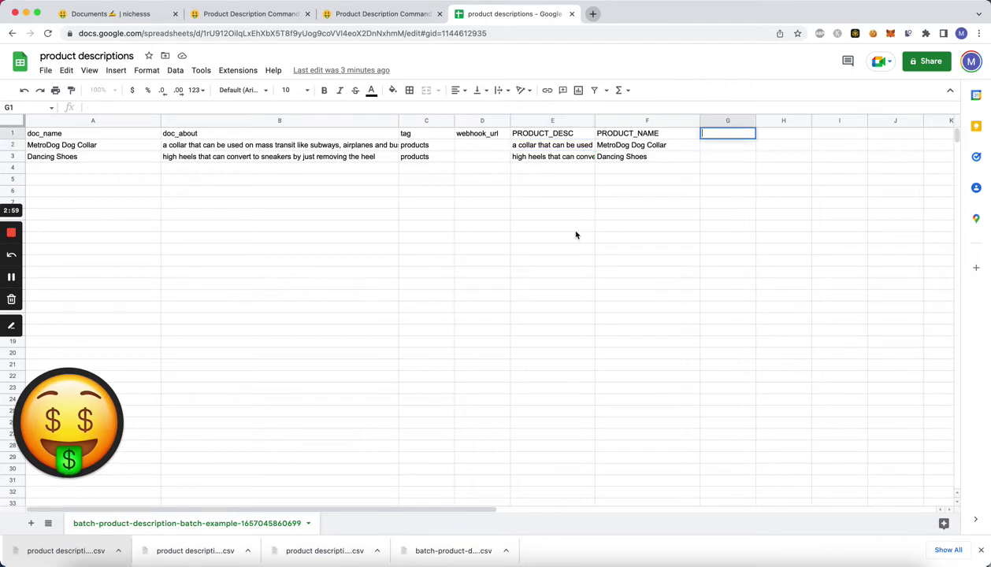
type("PRODUCT_ID")
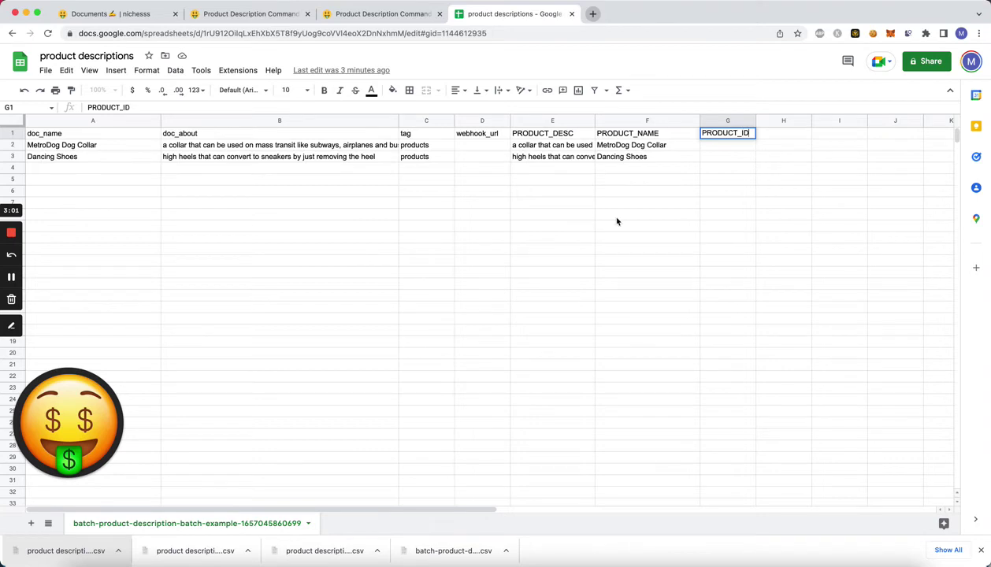
key("Return")
type("455")
key("Return")
type("45")
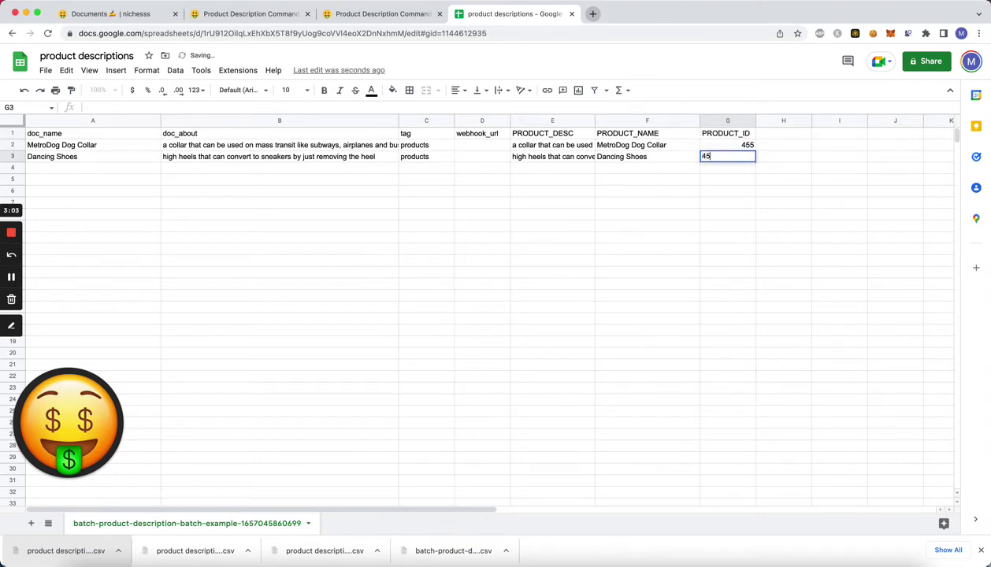
type("45677")
key("ctrl+a")
type("338")
key("Return")
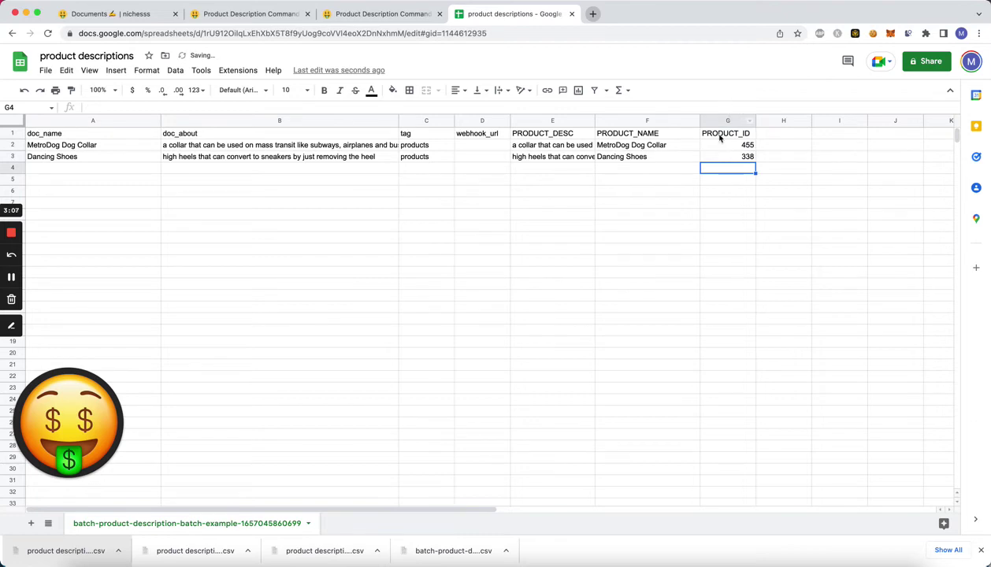
double_click(468, 146)
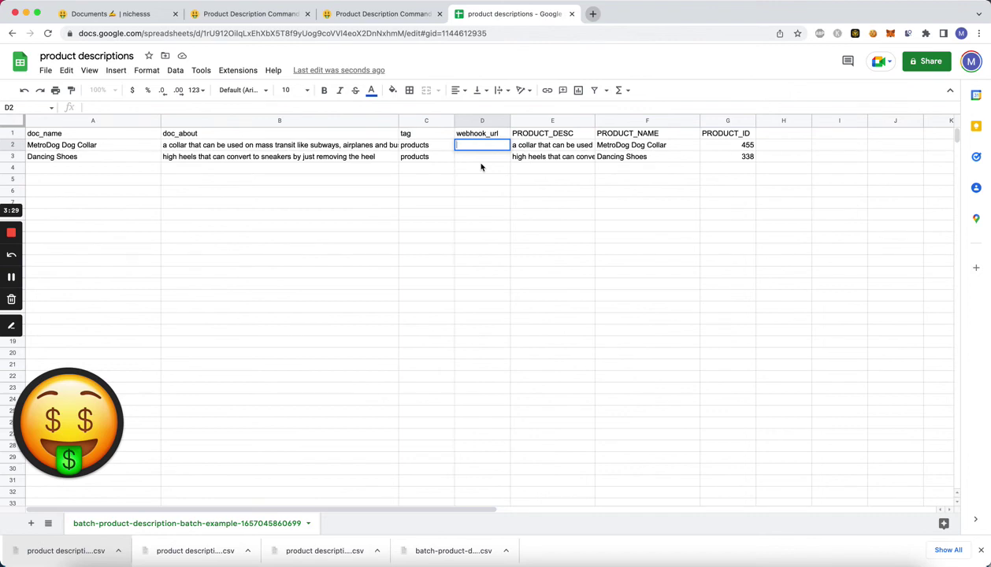
left_click(328, 194)
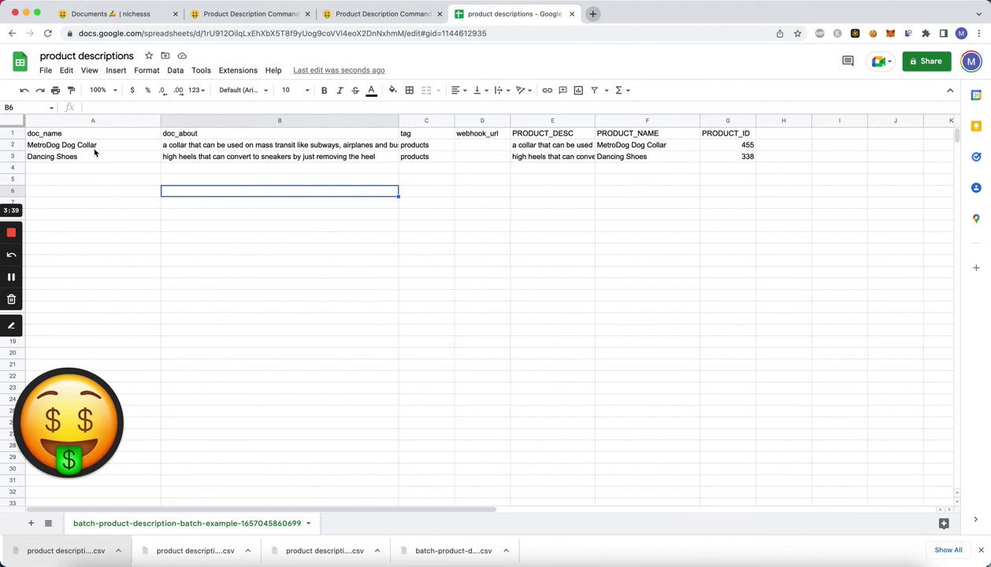
left_click(71, 167)
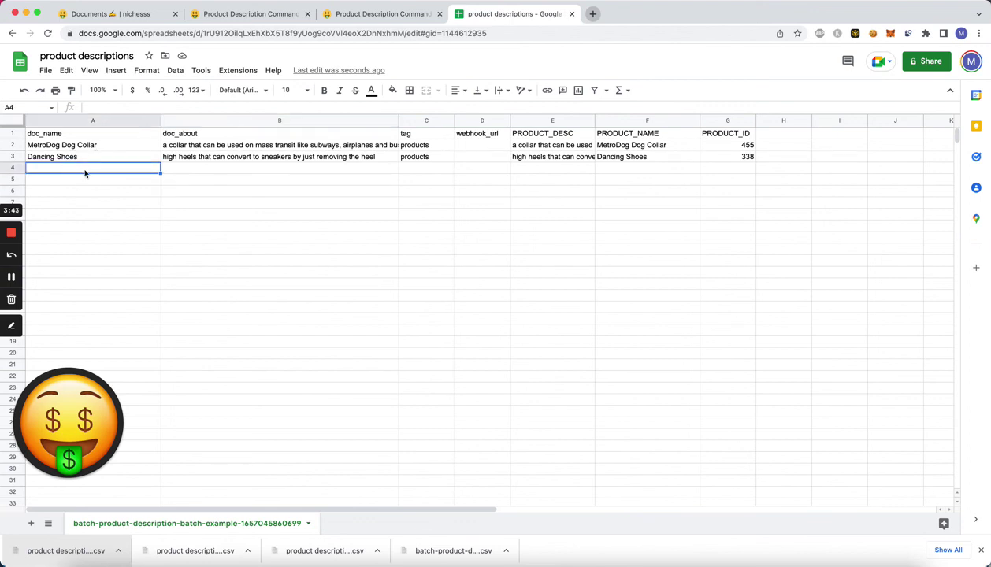